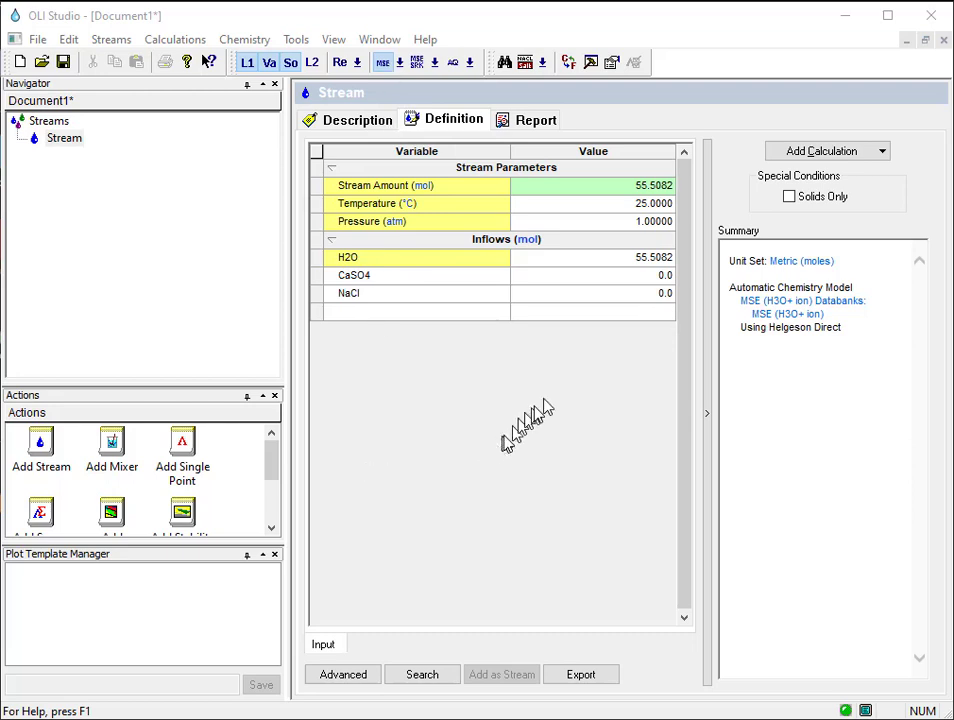
Add a survey calculation to the stream and set it to survey by composition
{"action": "left_click", "coordinate": [829, 156]}
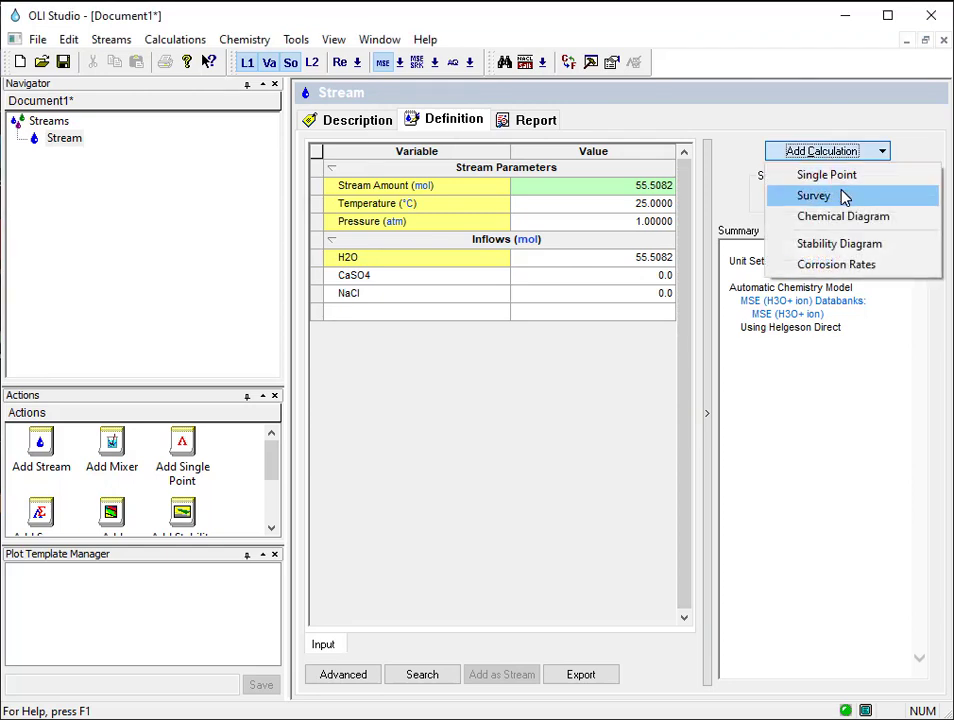
{"action": "left_click", "coordinate": [843, 197]}
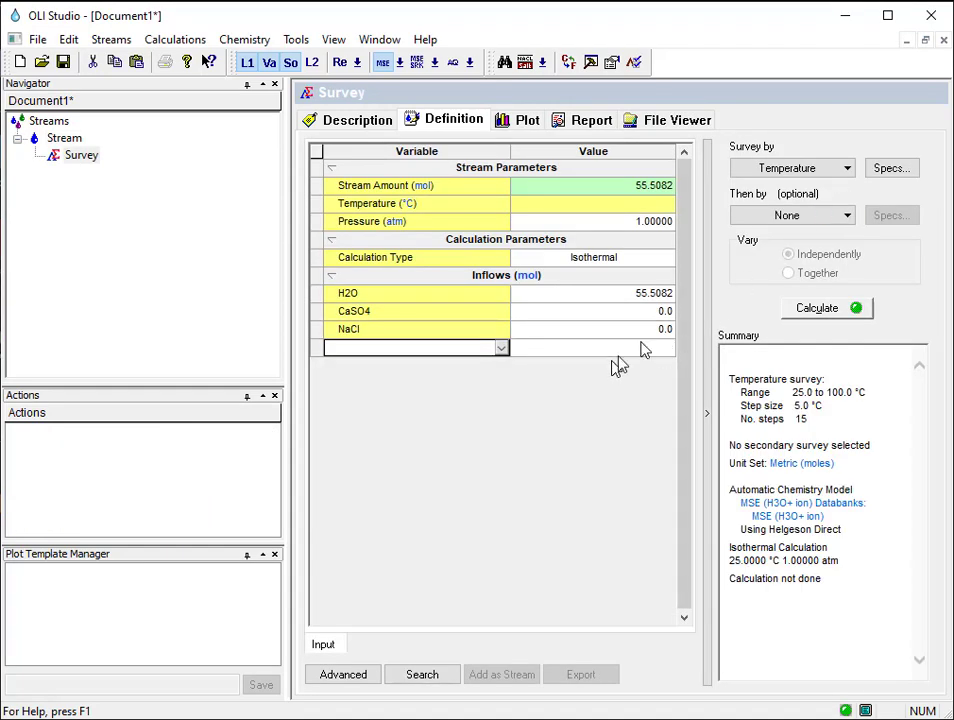
{"action": "left_click", "coordinate": [840, 170]}
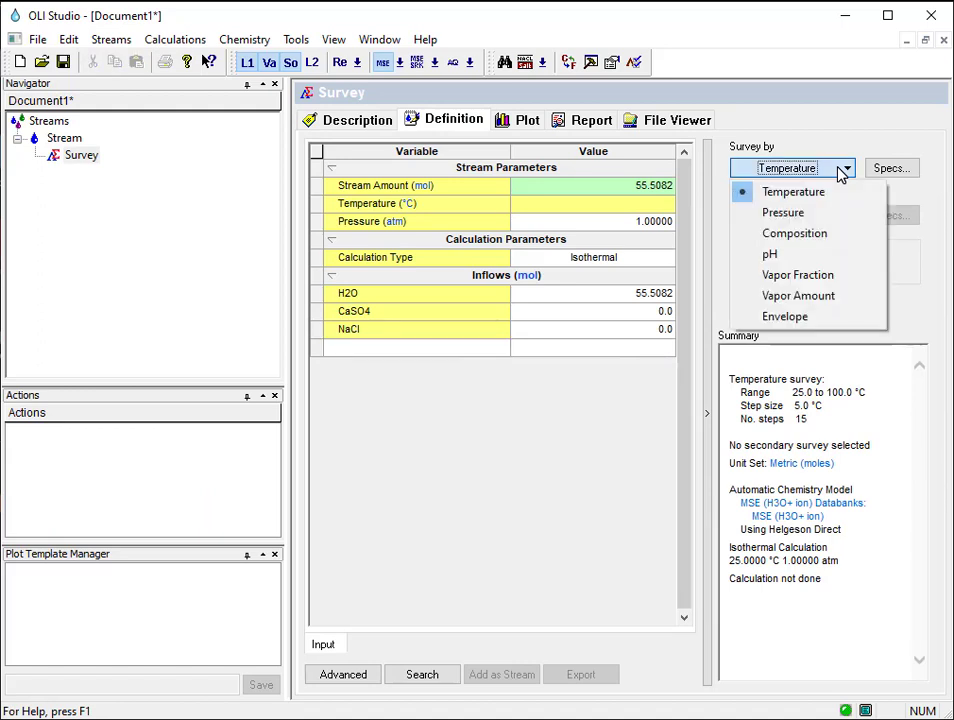
{"action": "left_click", "coordinate": [800, 238]}
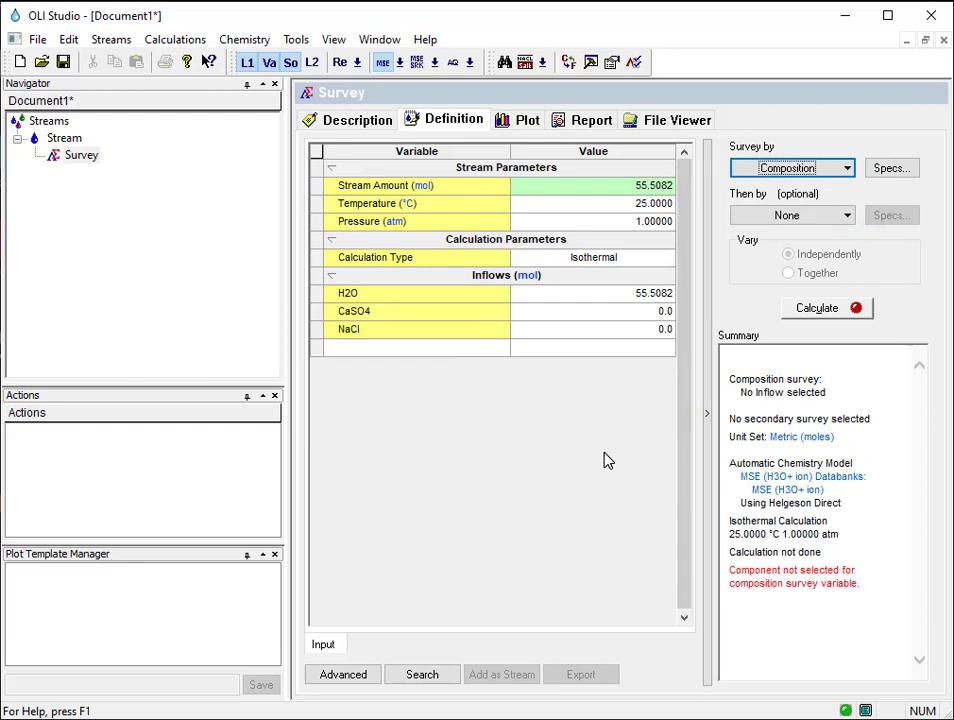
In the composition survey specifications, choose NaCl as the component inflow to vary
{"action": "left_click", "coordinate": [895, 169]}
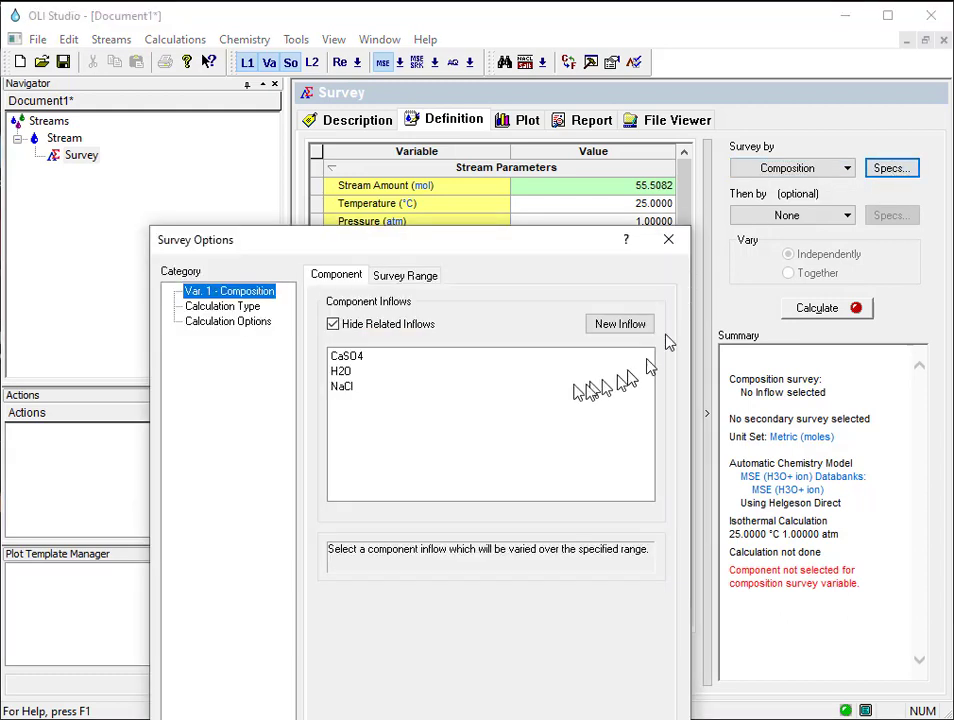
{"action": "left_click_drag", "start_coordinate": [508, 241], "coordinate": [511, 123]}
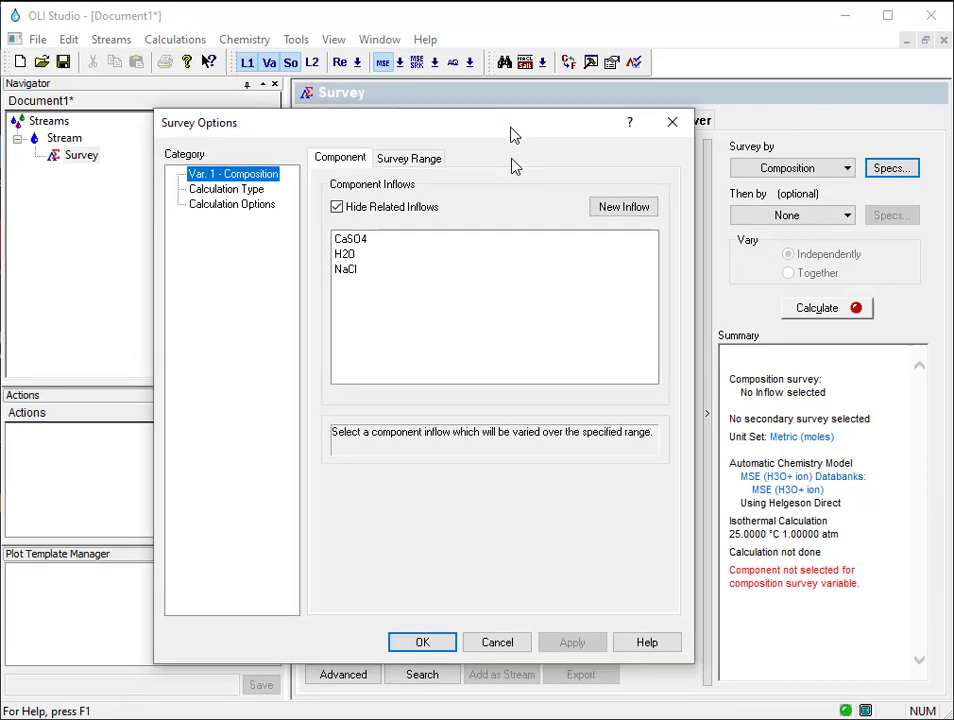
{"action": "left_click", "coordinate": [350, 272]}
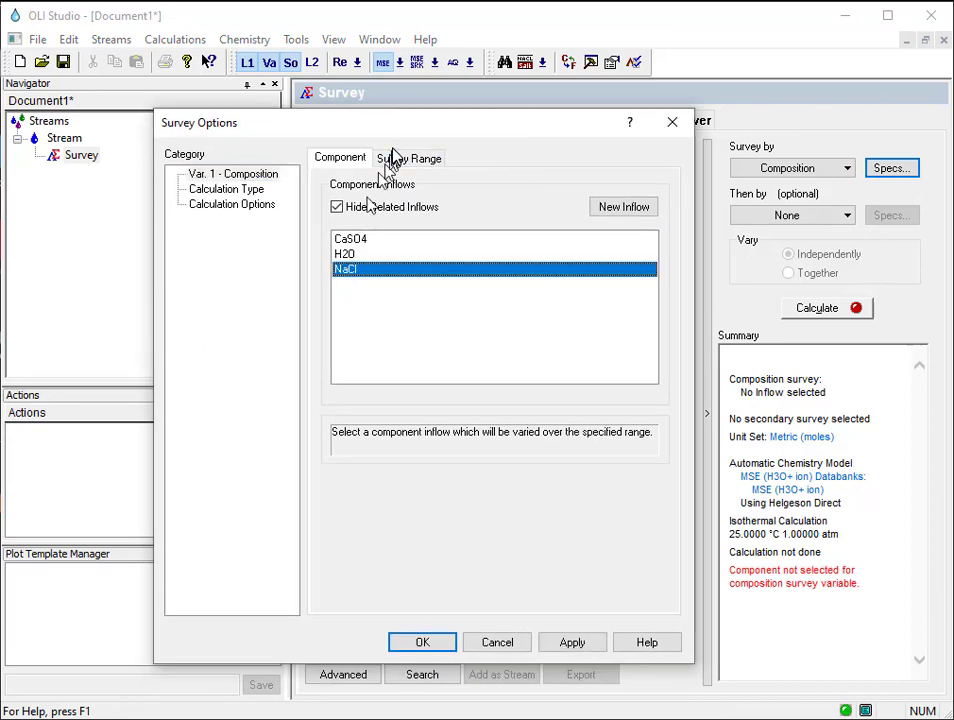
Set the end point of the NaCl survey range to 3 mol and its increment to 0.25 mol
{"action": "left_click", "coordinate": [424, 160]}
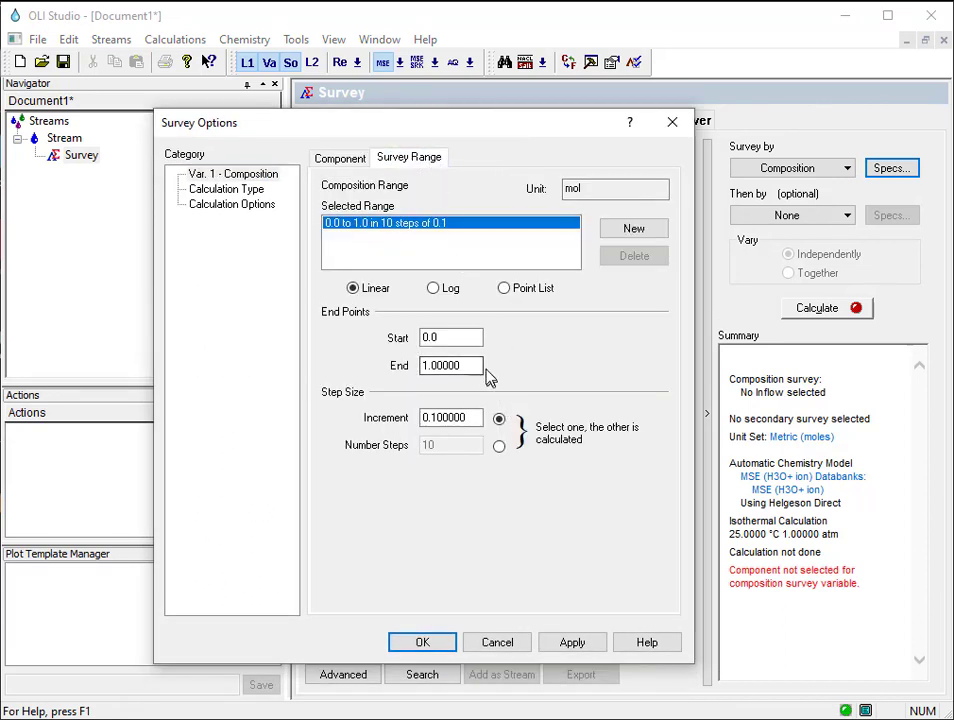
{"action": "left_click_drag", "start_coordinate": [480, 365], "coordinate": [384, 365]}
{"action": "type", "text": "3"}
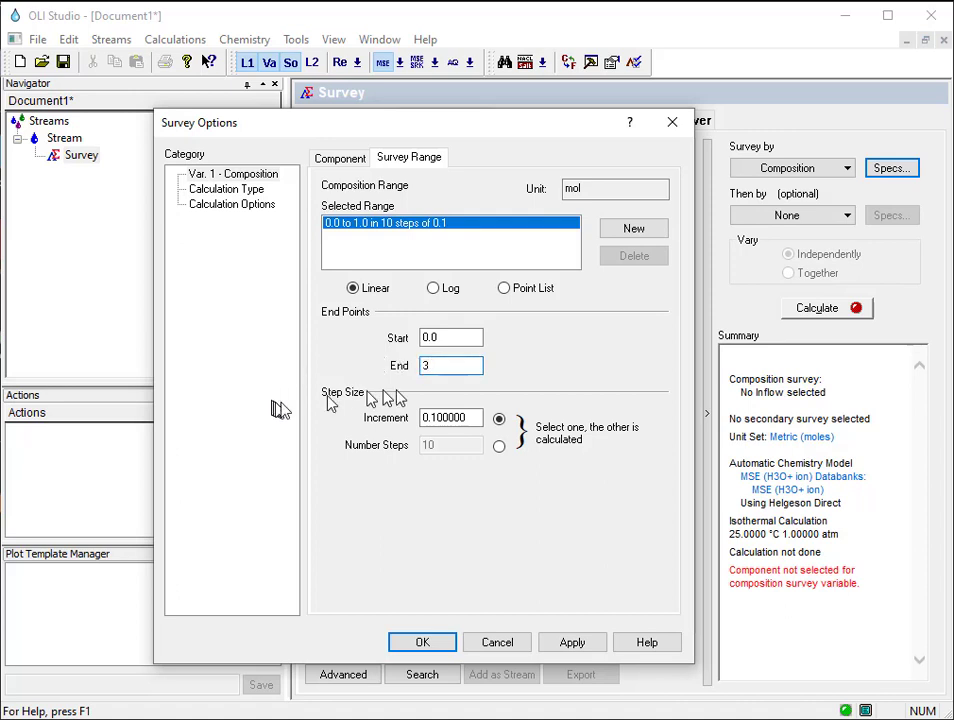
{"action": "left_click", "coordinate": [469, 416]}
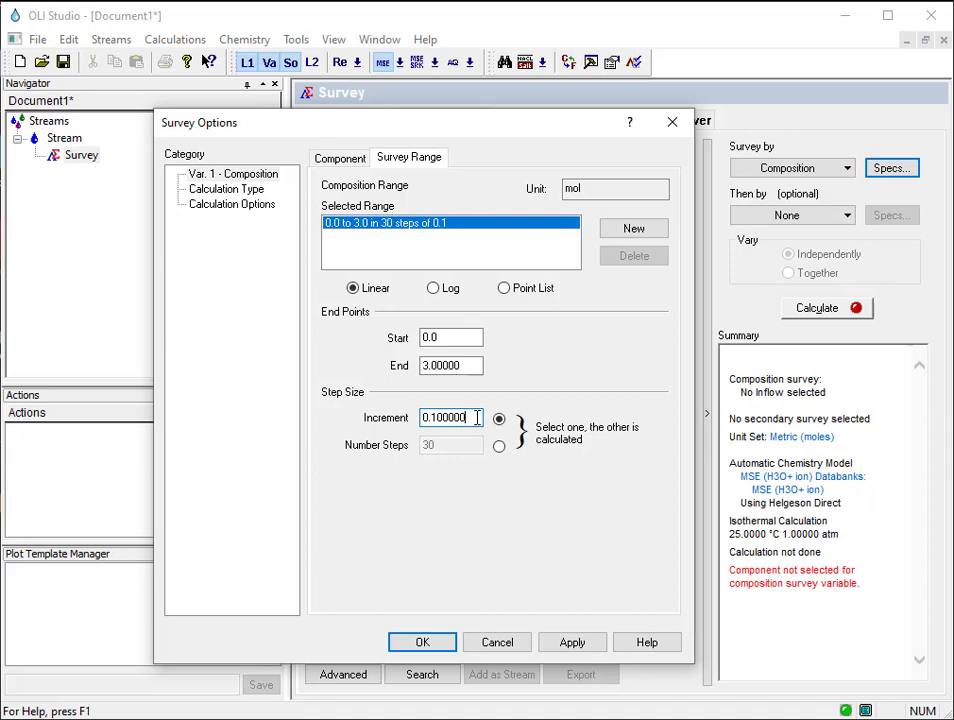
{"action": "left_click_drag", "start_coordinate": [477, 417], "coordinate": [390, 415]}
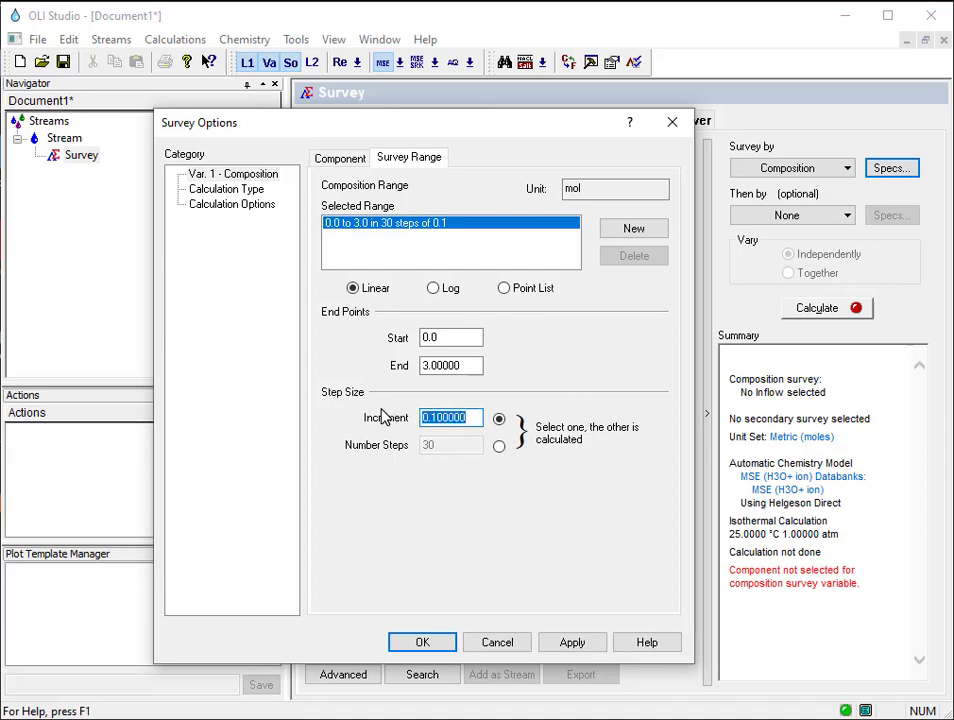
{"action": "type", "text": "0.25"}
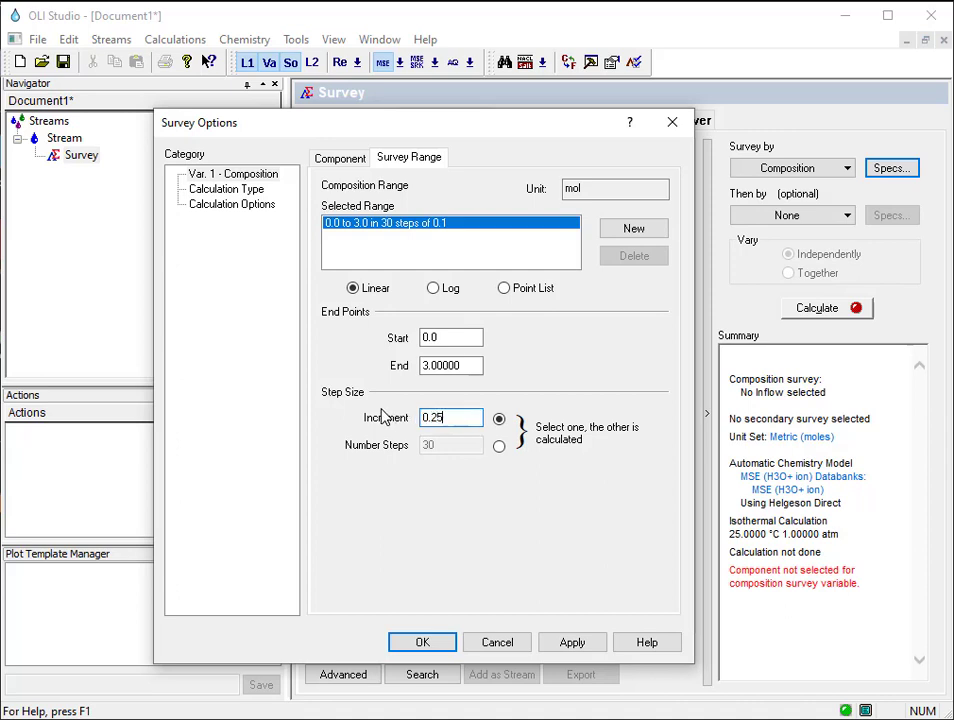
{"action": "key", "text": "Tab"}
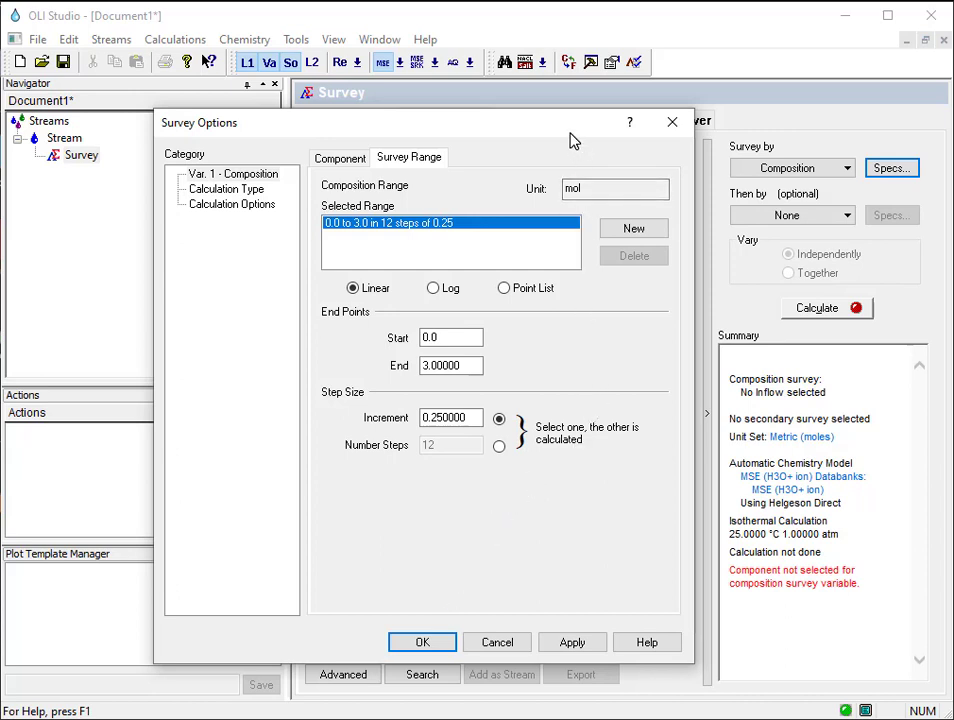
{"action": "left_click_drag", "start_coordinate": [570, 139], "coordinate": [595, 139]}
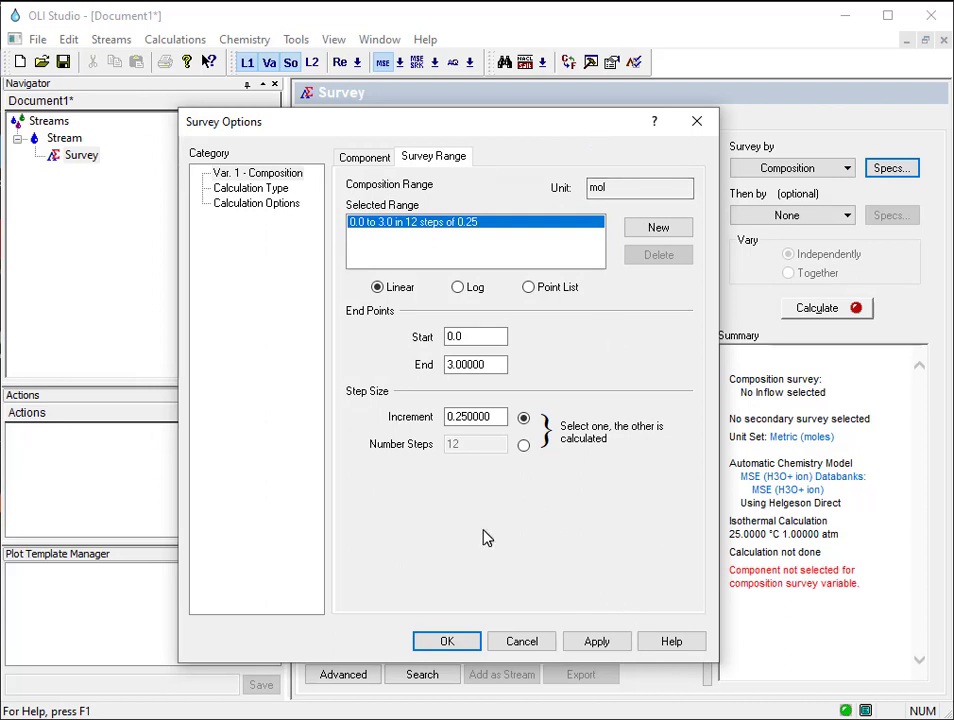
Set the survey's calculation type to Precipitation Point with CaSO4.2H2O (Gypsum) as the solid precipitate and CaSO4 as the adjusted inflow
{"action": "left_click", "coordinate": [270, 189]}
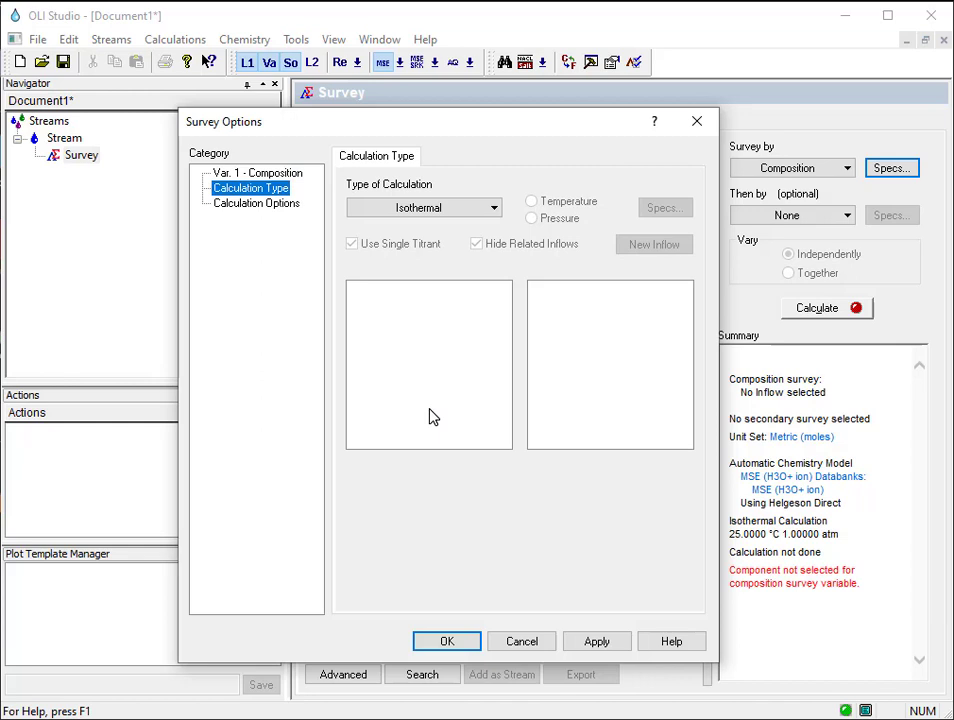
{"action": "left_click", "coordinate": [481, 211]}
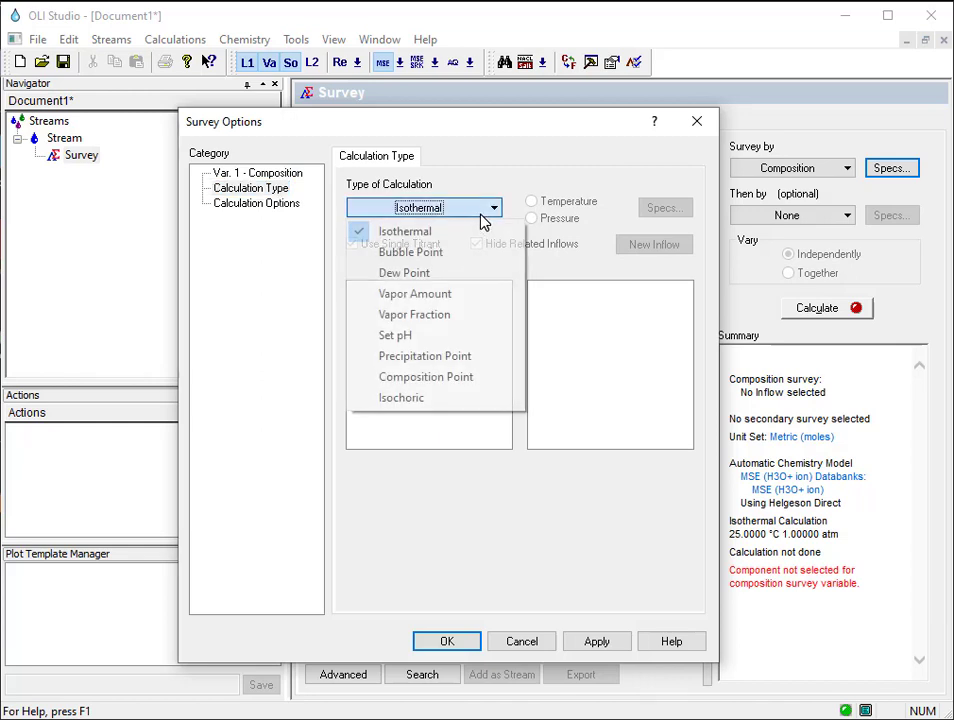
{"action": "left_click", "coordinate": [477, 359]}
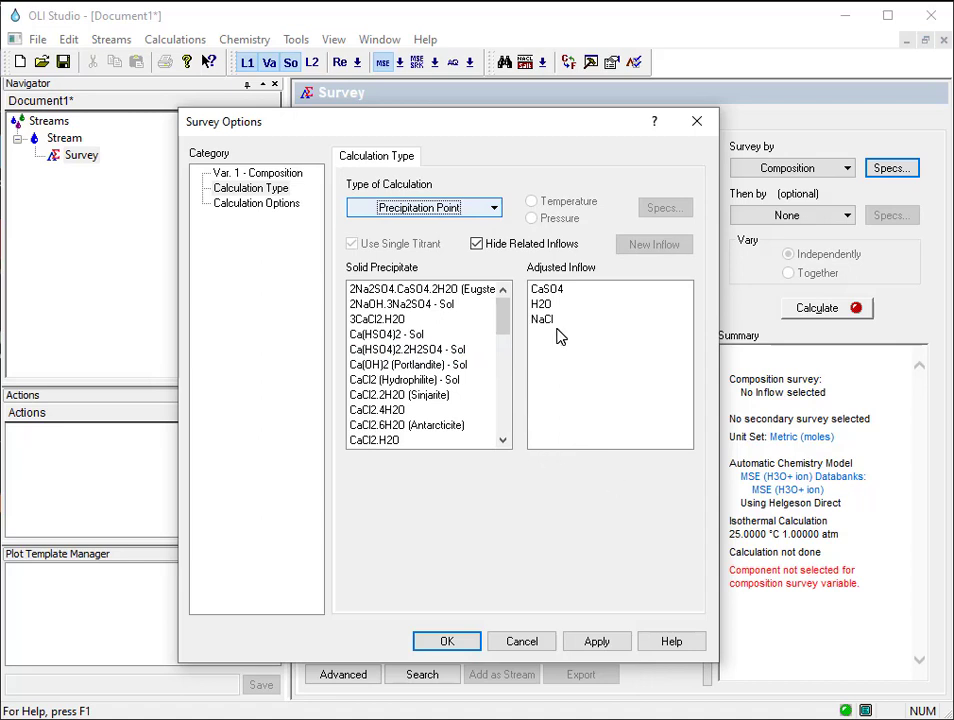
{"action": "left_click", "coordinate": [557, 291]}
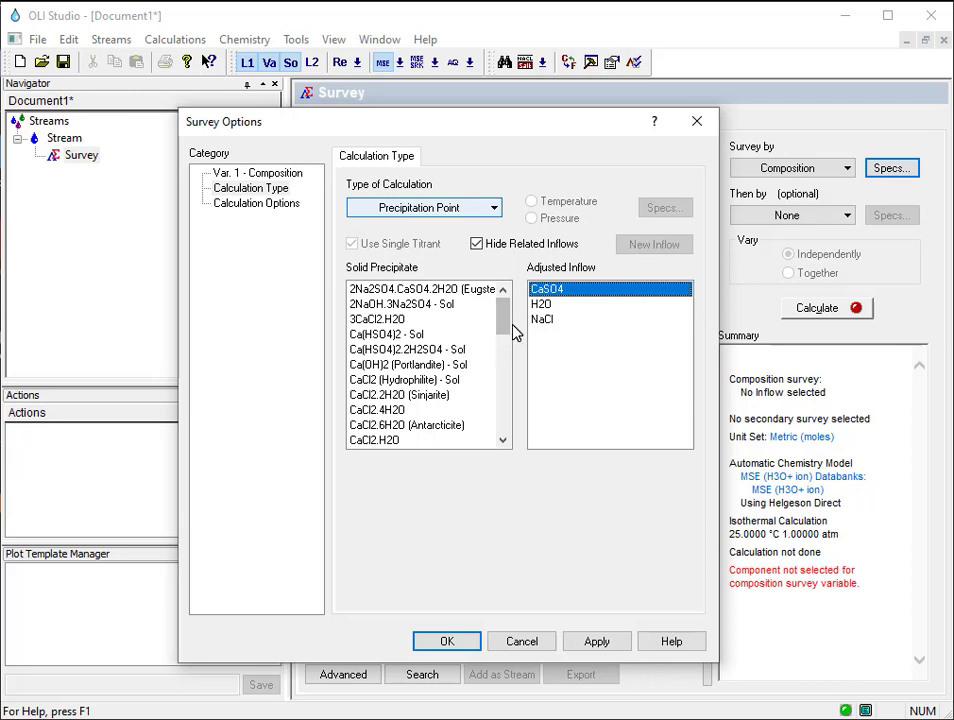
{"action": "left_click_drag", "start_coordinate": [505, 332], "coordinate": [505, 358]}
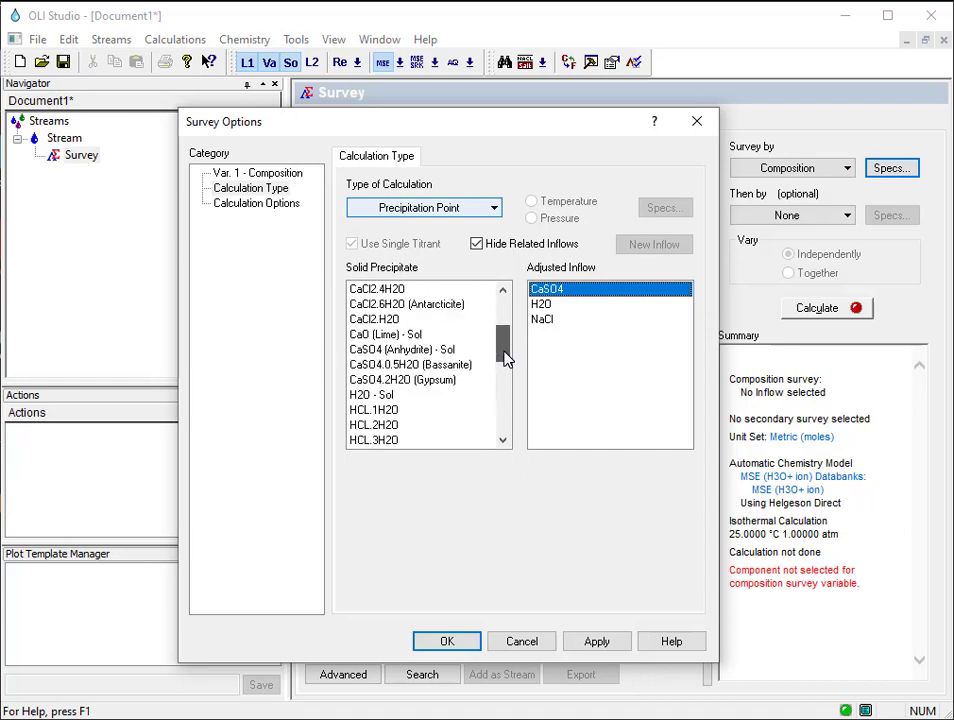
{"action": "left_click", "coordinate": [435, 381]}
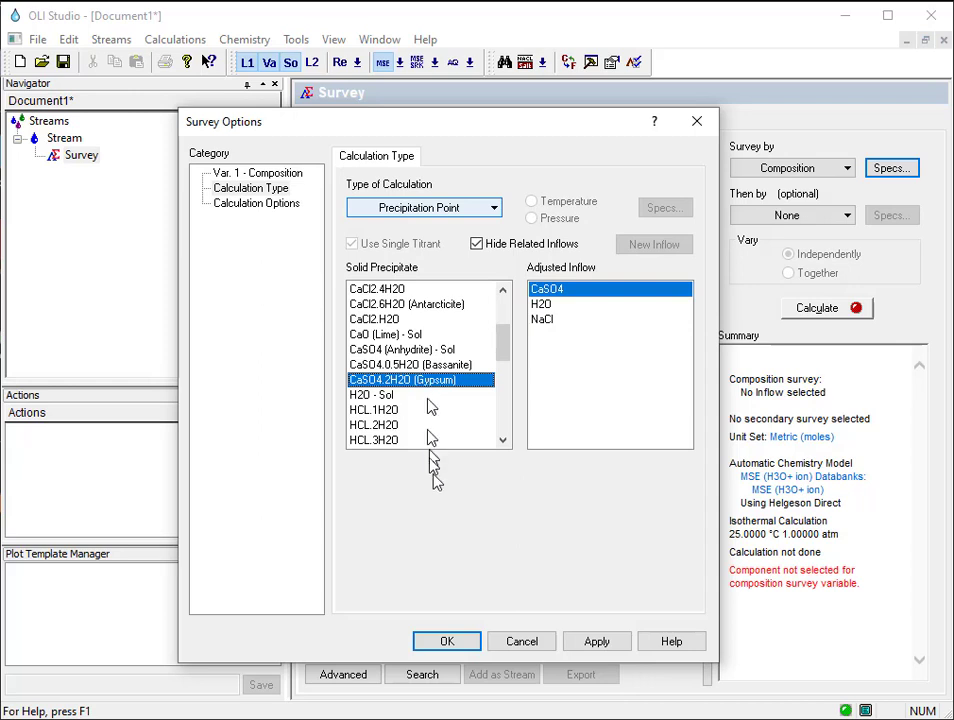
{"action": "left_click", "coordinate": [452, 643]}
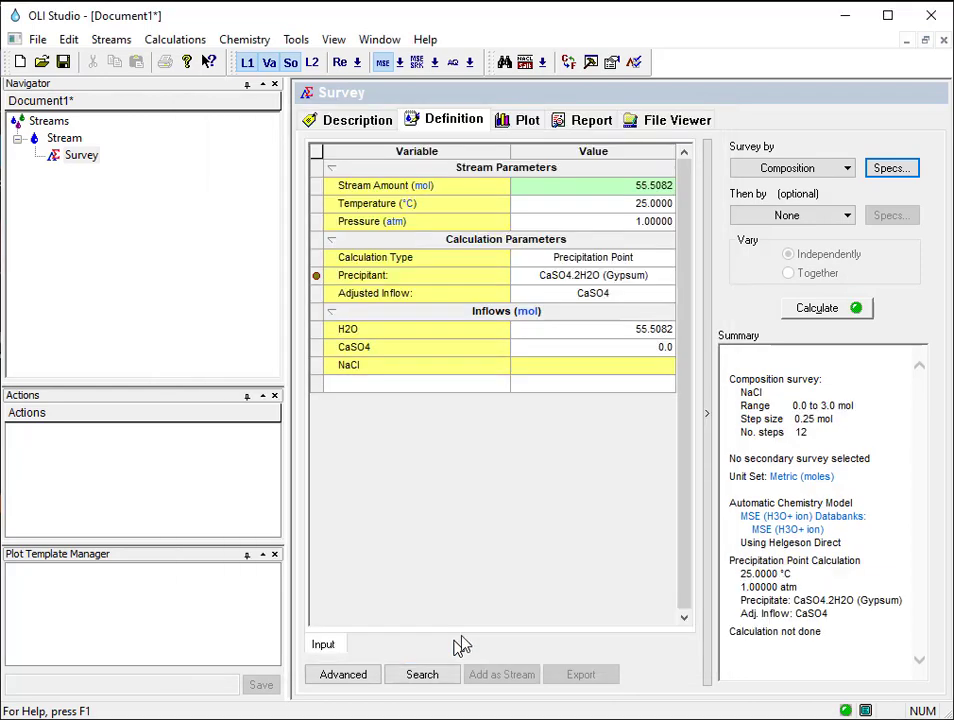
Calculate the NaCl composition survey and display the plot of CaSO4 against NaCl
{"action": "left_click", "coordinate": [838, 312]}
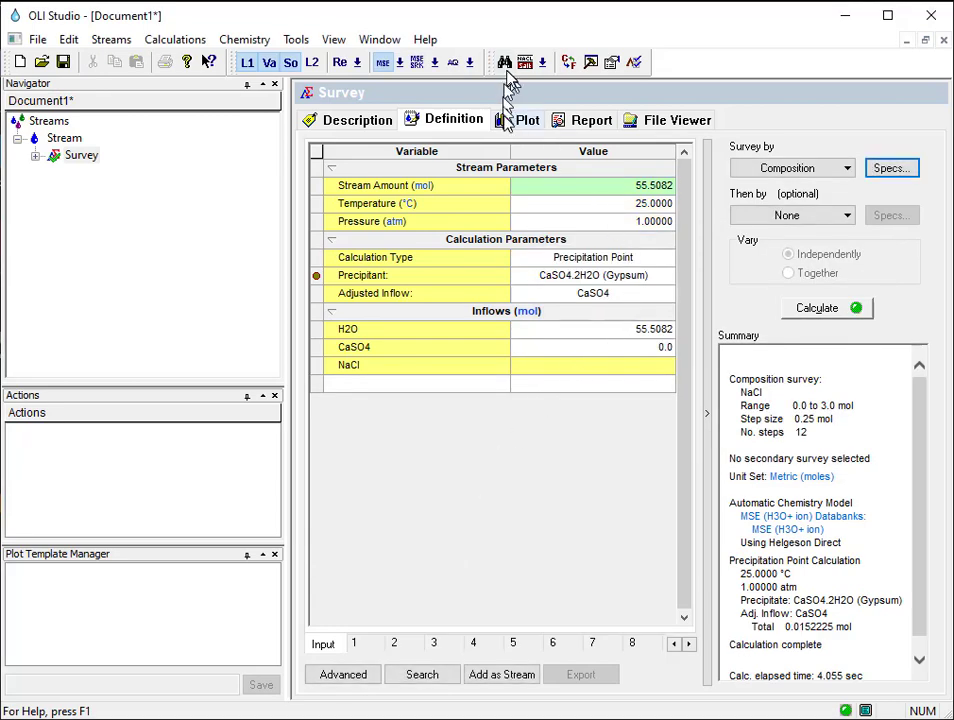
{"action": "left_click", "coordinate": [530, 121]}
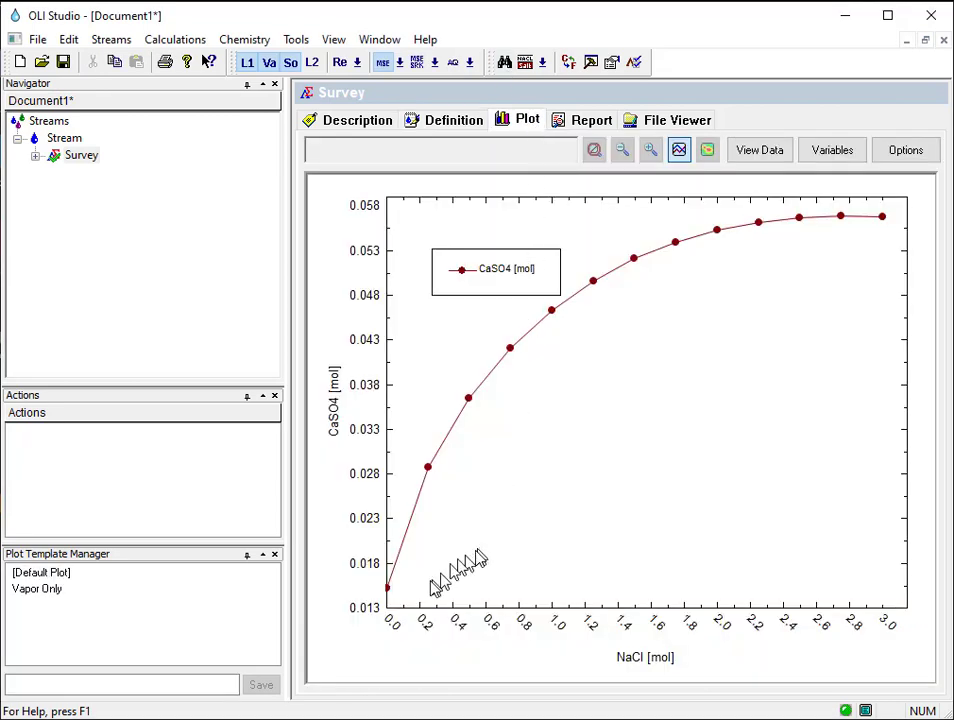
{"action": "mouse_move", "coordinate": [881, 222]}
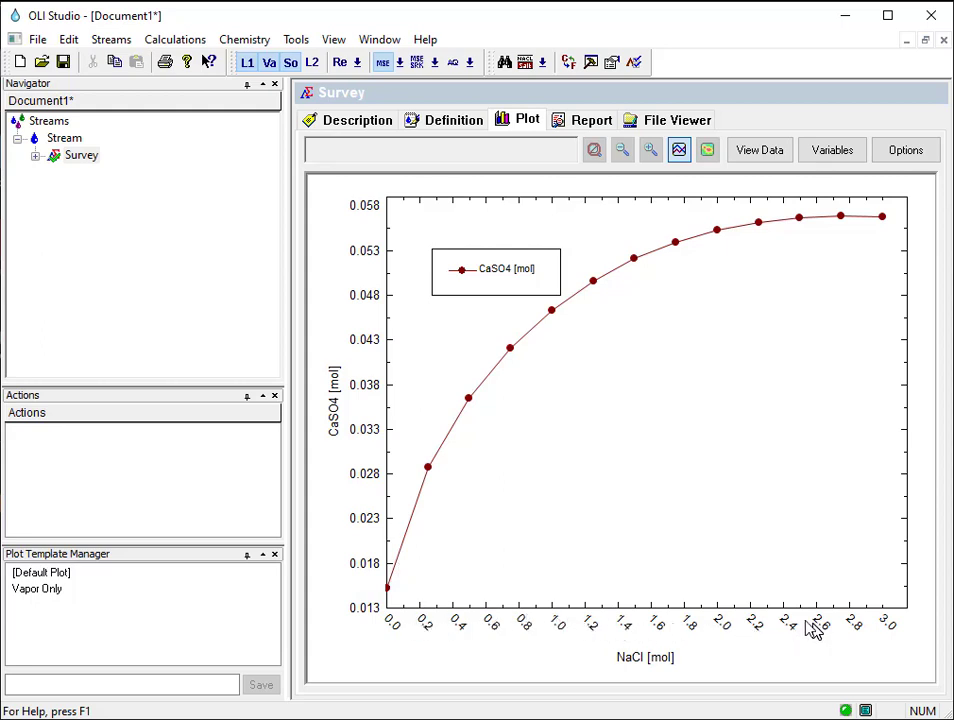
Add temperature as the survey's second variable and set the end point of its range to 35 °C
{"action": "left_click", "coordinate": [453, 124]}
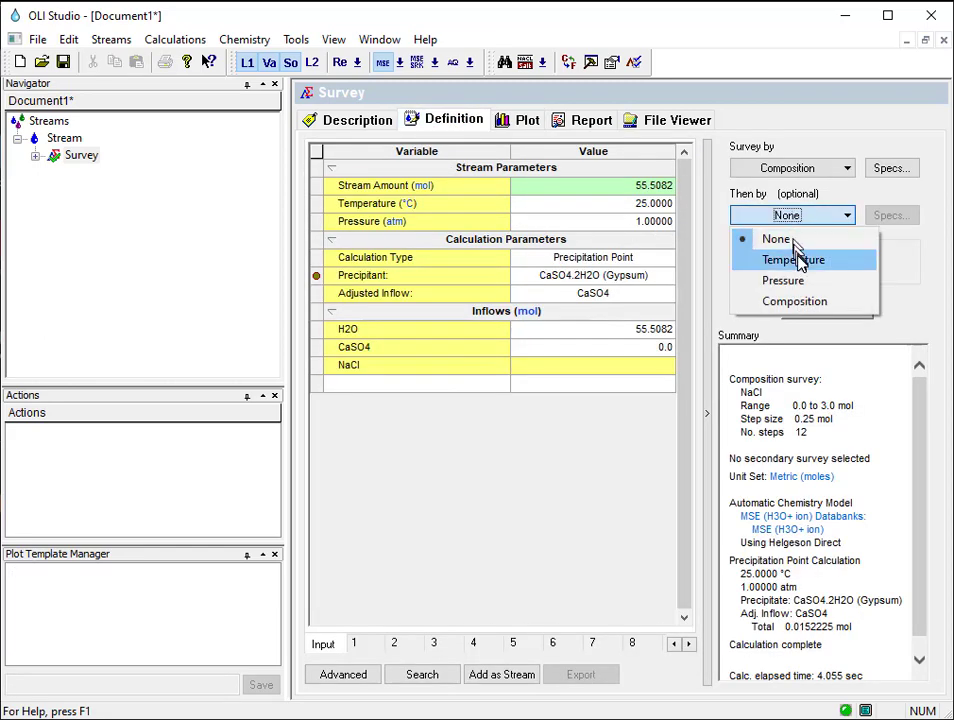
{"action": "left_click", "coordinate": [745, 260]}
{"action": "left_click", "coordinate": [893, 218]}
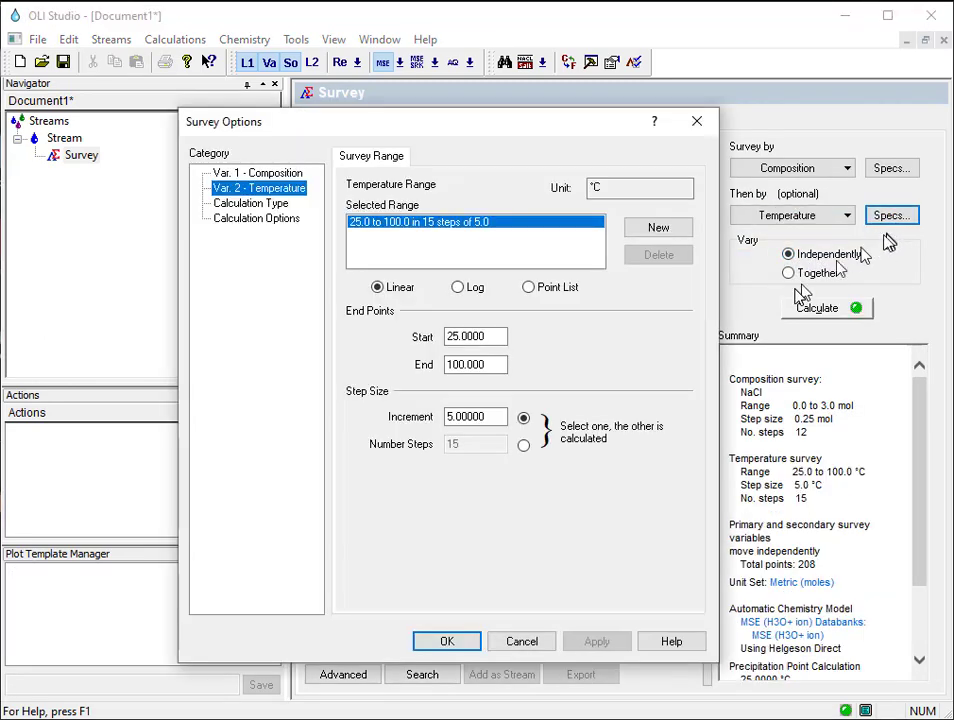
{"action": "left_click_drag", "start_coordinate": [492, 365], "coordinate": [421, 360]}
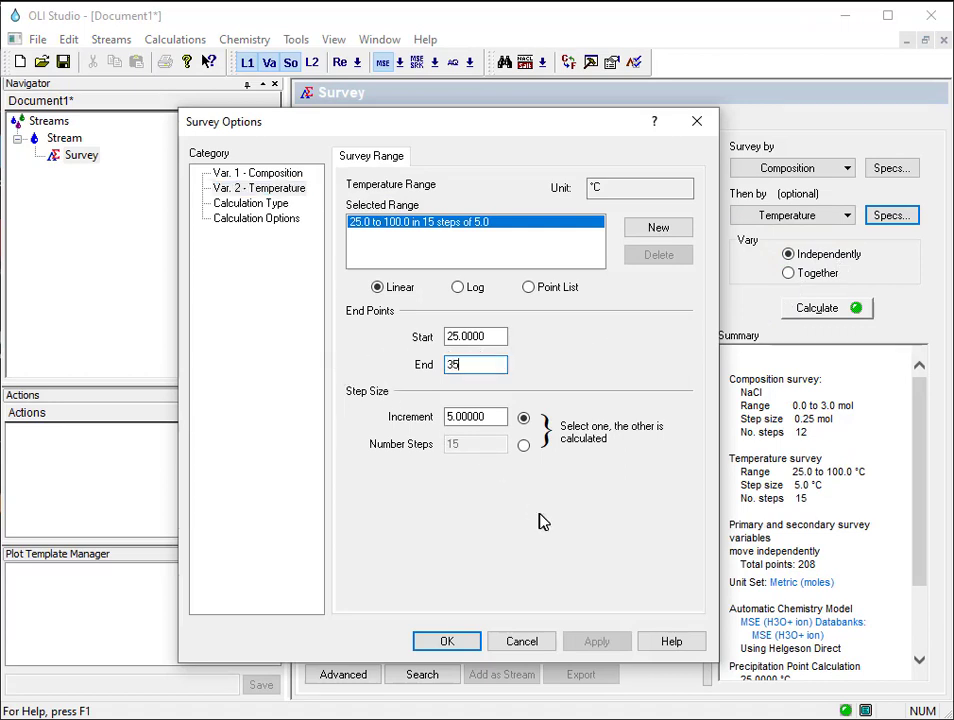
{"action": "left_click", "coordinate": [496, 414]}
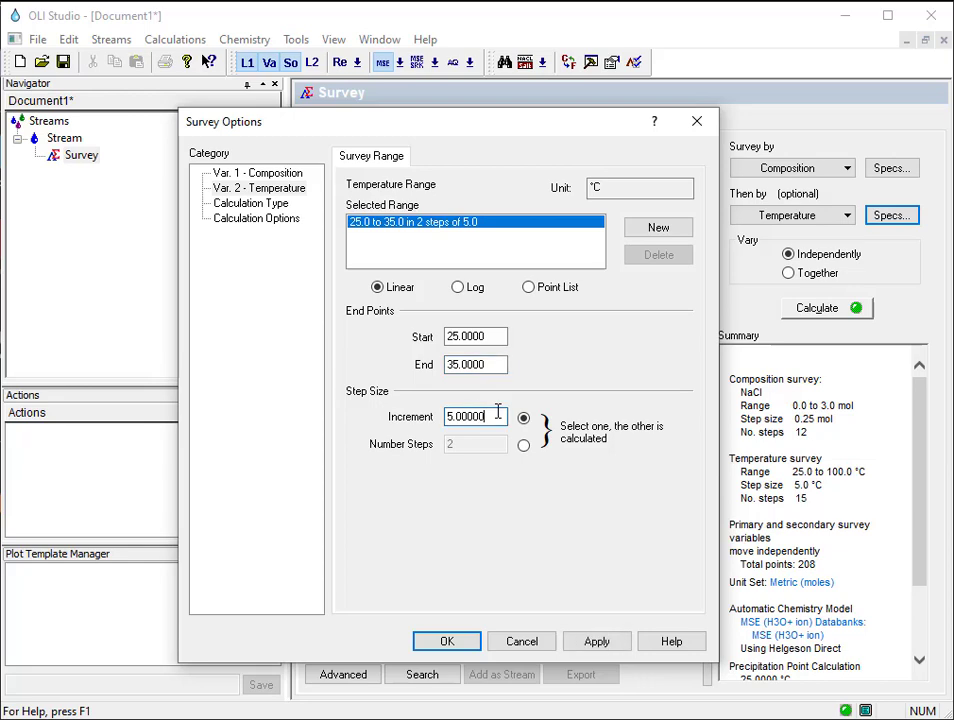
{"action": "left_click", "coordinate": [458, 643]}
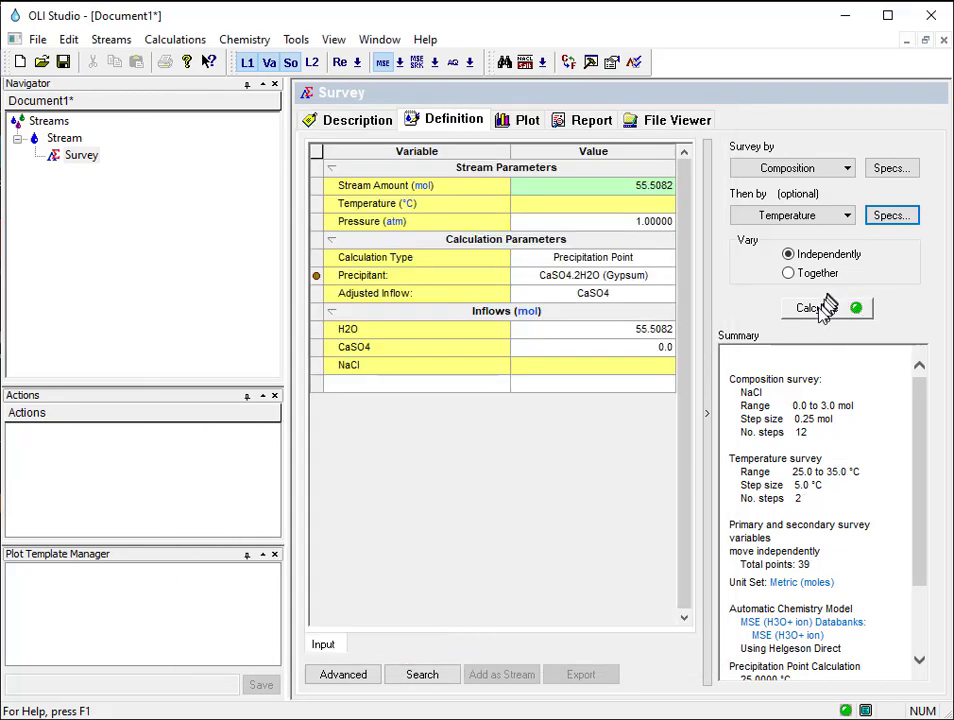
Recalculate the survey with both variables and move the legend of its plot to the empty area below the curves
{"action": "left_click", "coordinate": [822, 308]}
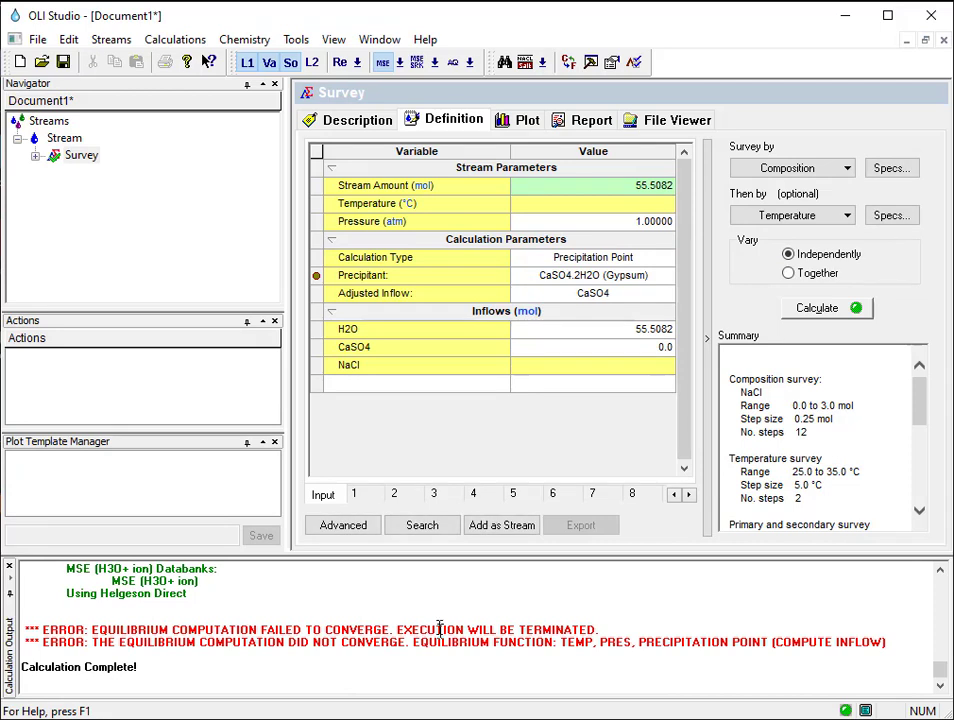
{"action": "left_click", "coordinate": [515, 121]}
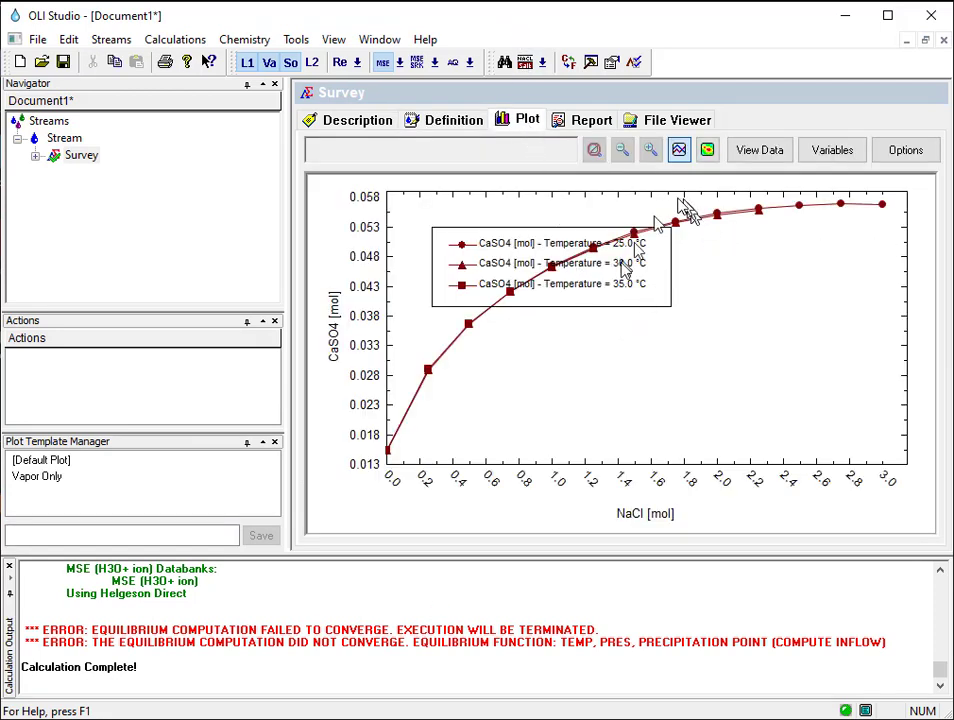
{"action": "left_click_drag", "start_coordinate": [623, 288], "coordinate": [785, 360]}
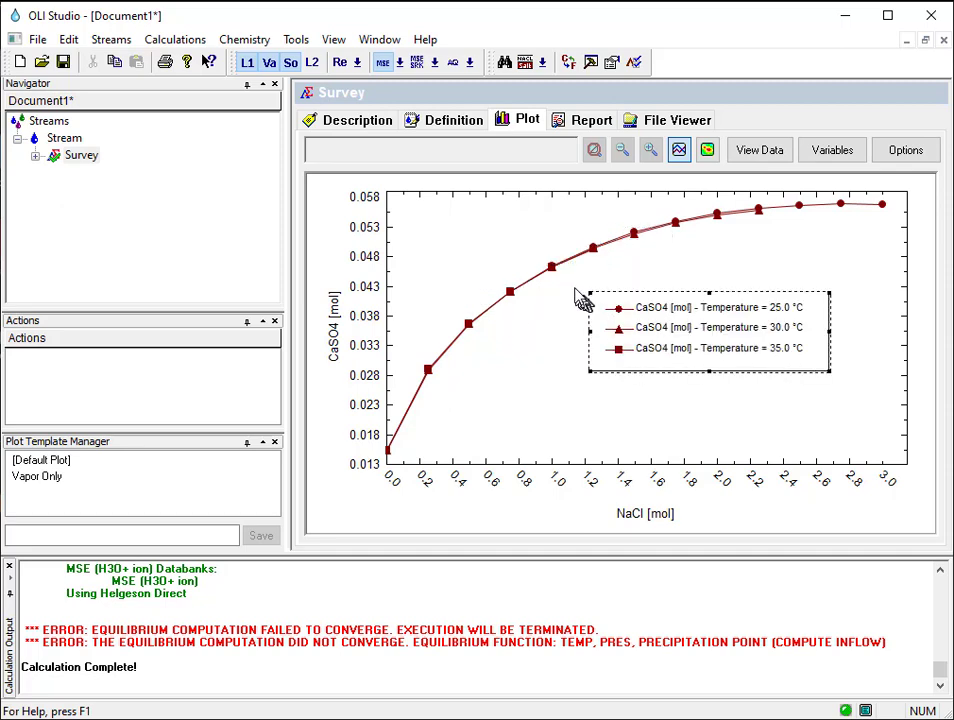